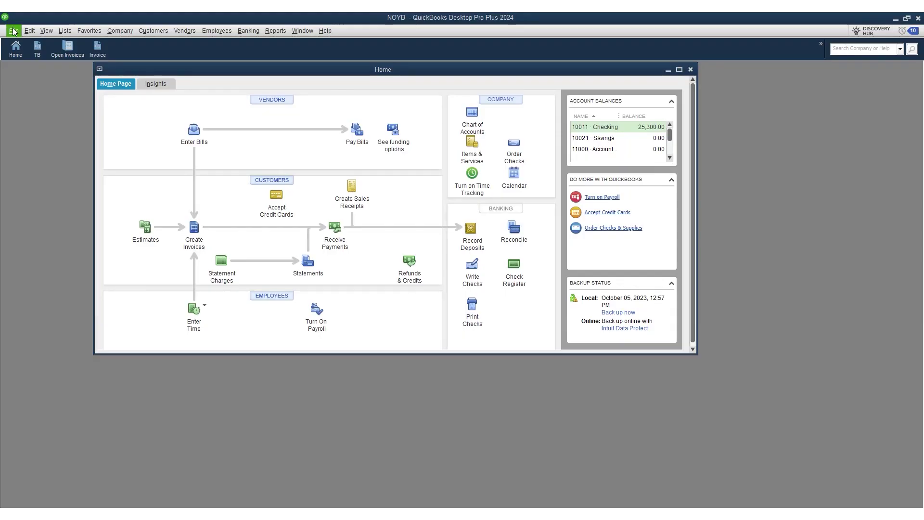
# - Run Rebuild Data after saving a backup copy, then expand the three errors in the results
pyautogui.click(14, 30)
pyautogui.moveTo(91, 117)
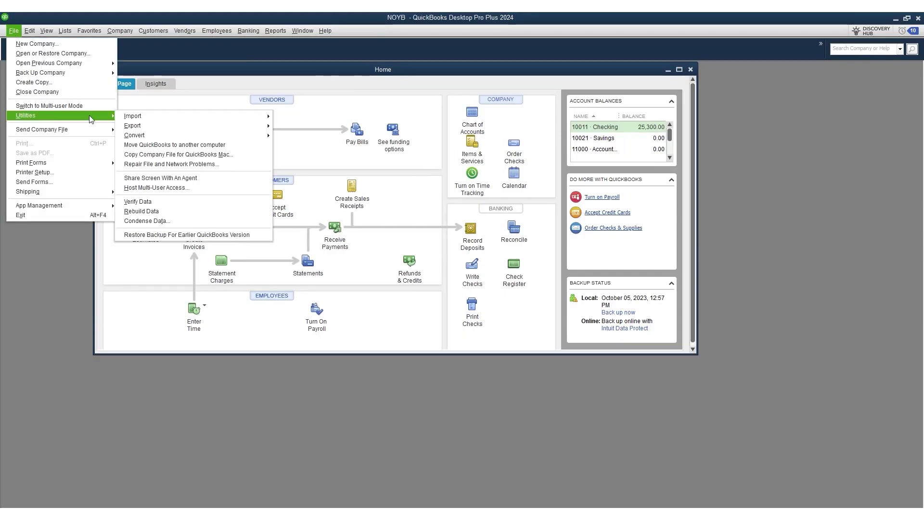
pyautogui.click(162, 211)
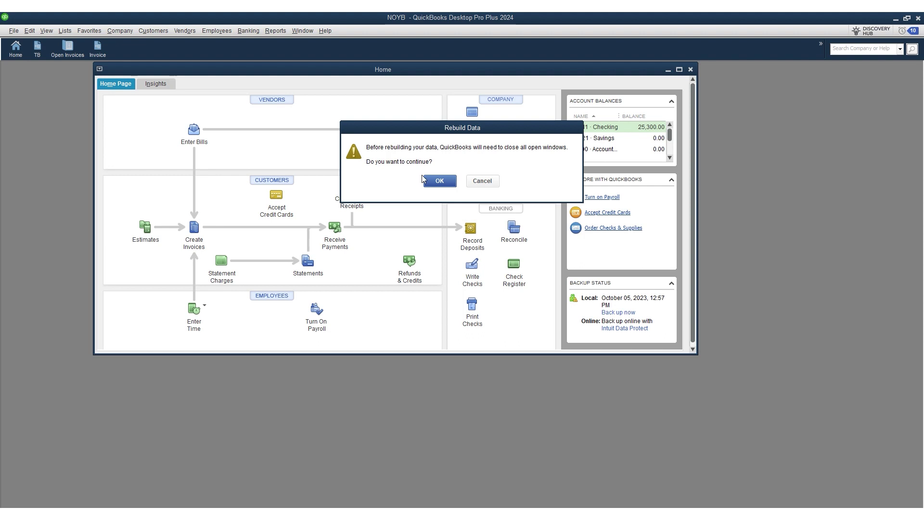
pyautogui.click(439, 181)
pyautogui.click(462, 188)
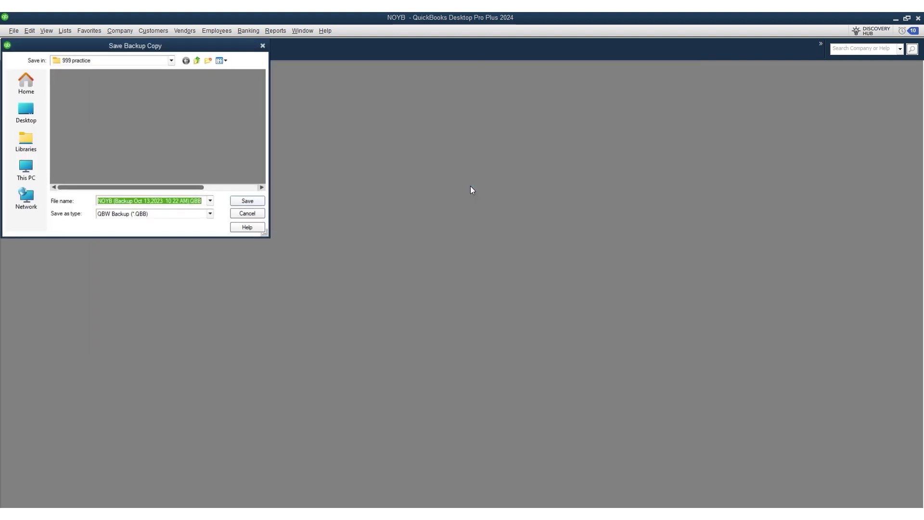
pyautogui.press('Return')
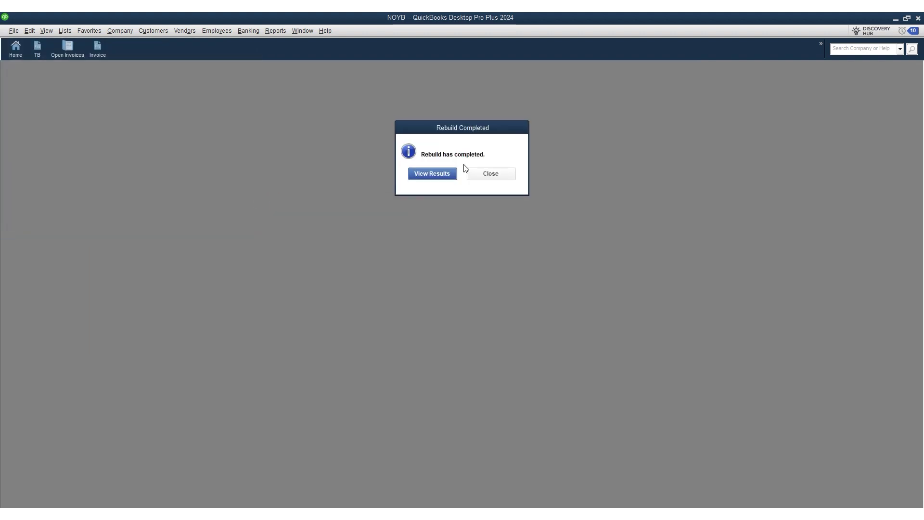
pyautogui.click(447, 176)
pyautogui.click(188, 316)
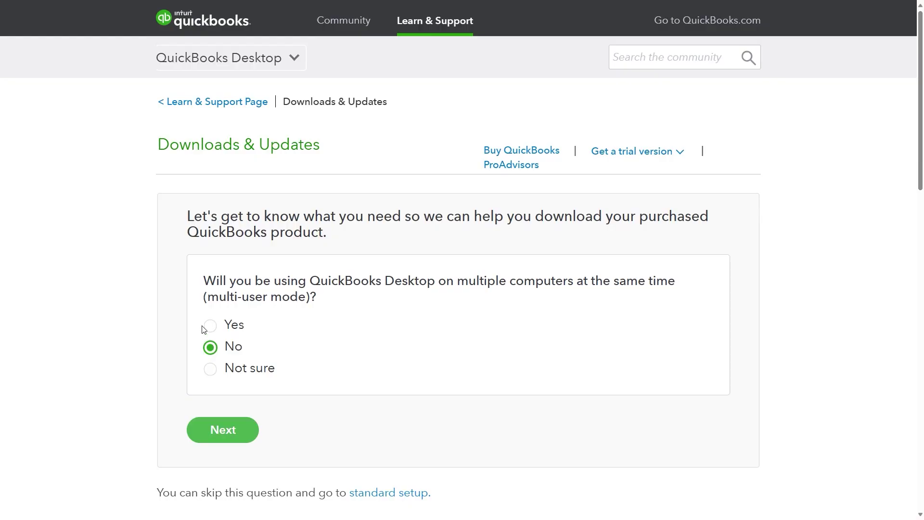
# - Answer Yes to multi-user mode and choose United States and QuickBooks Desktop Enterprise
pyautogui.click(206, 327)
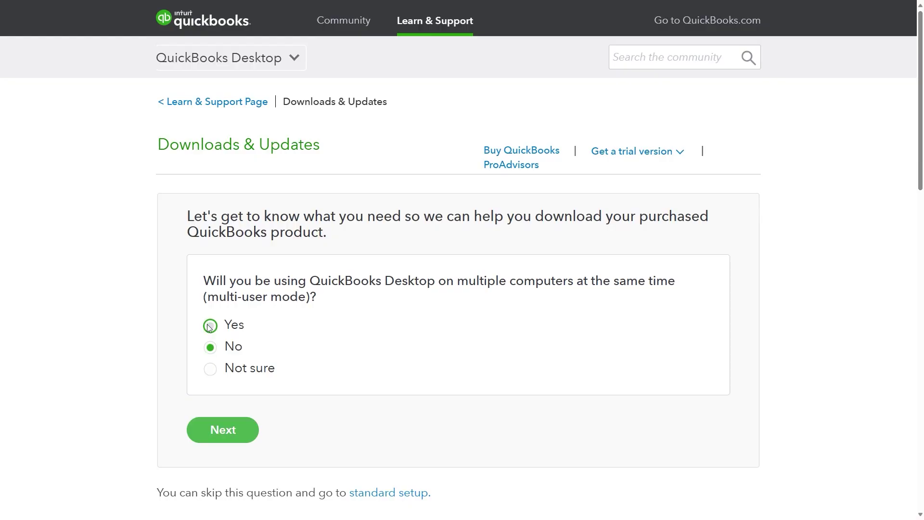
pyautogui.click(225, 428)
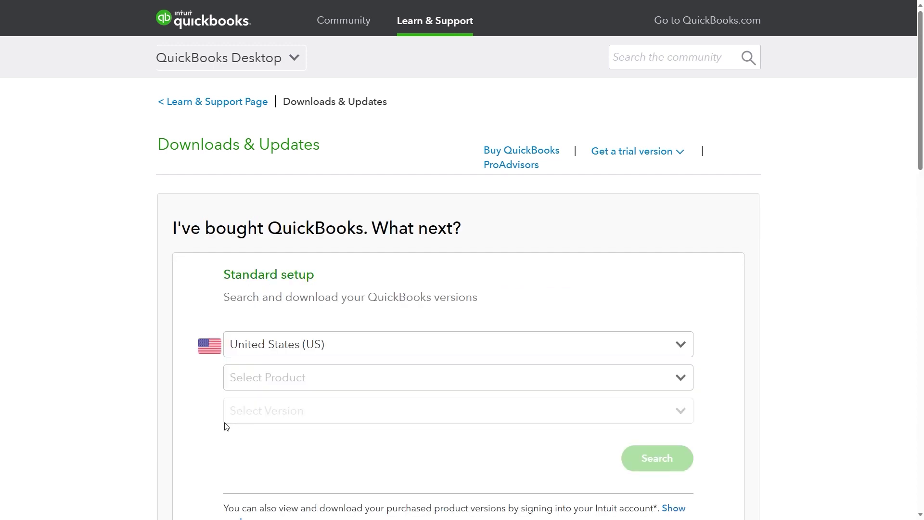
pyautogui.click(283, 358)
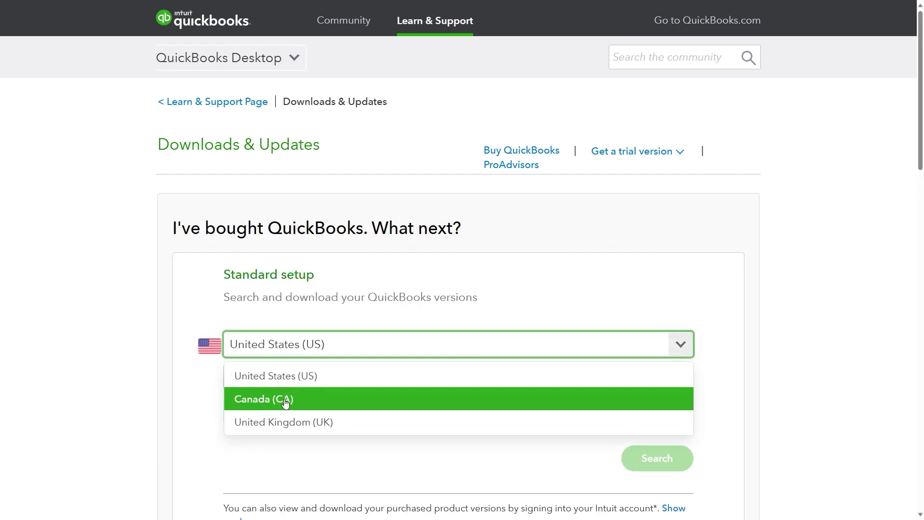
pyautogui.click(354, 388)
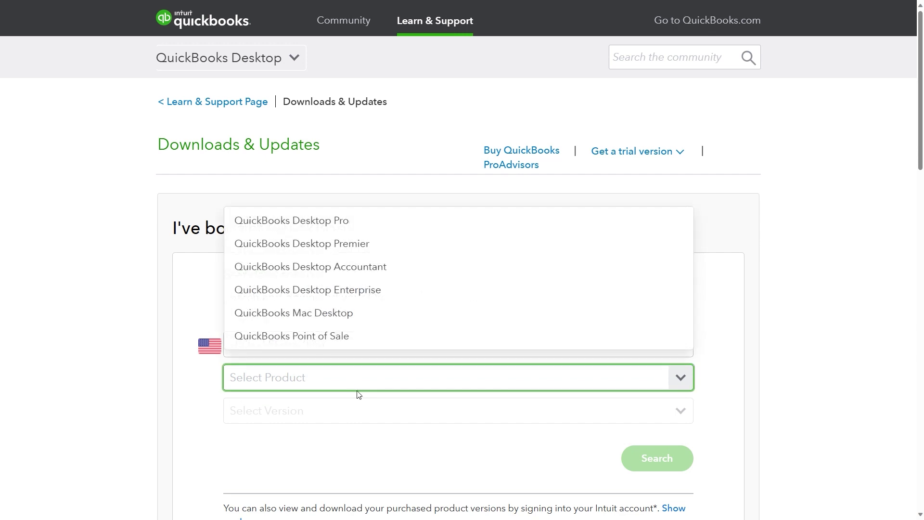
pyautogui.click(375, 221)
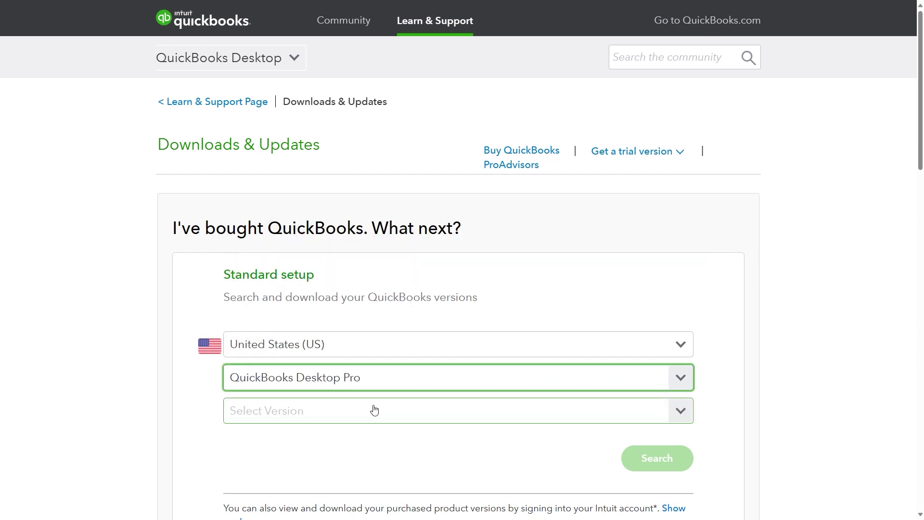
# - Search for version 2024 and download the Enterprise 24 installer
pyautogui.click(373, 414)
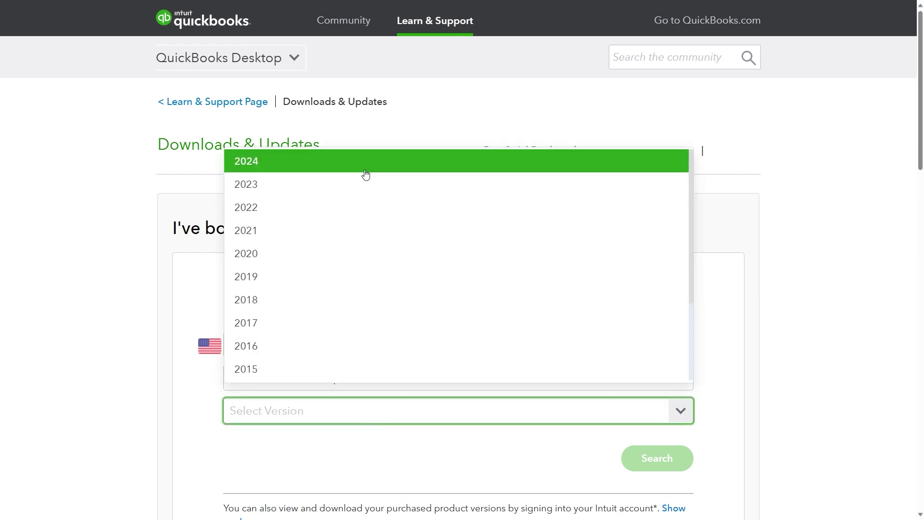
pyautogui.click(365, 168)
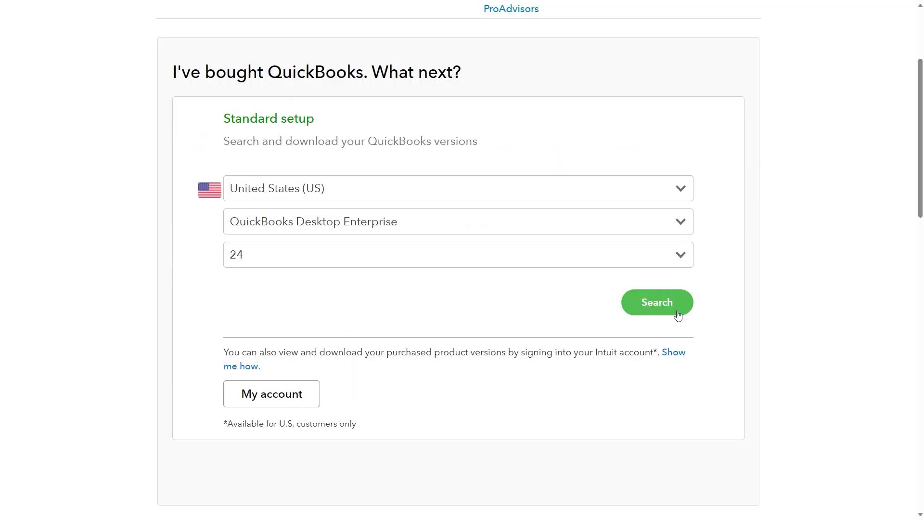
pyautogui.click(674, 303)
pyautogui.click(510, 202)
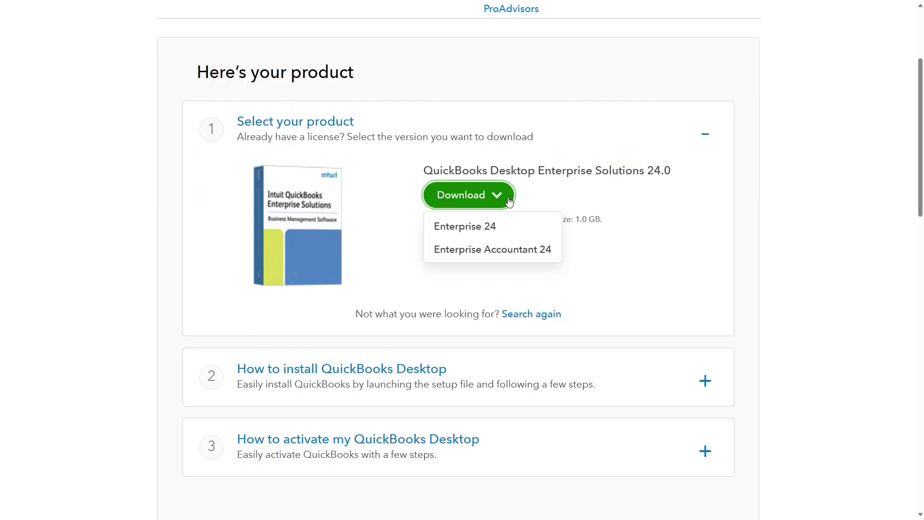
pyautogui.click(509, 233)
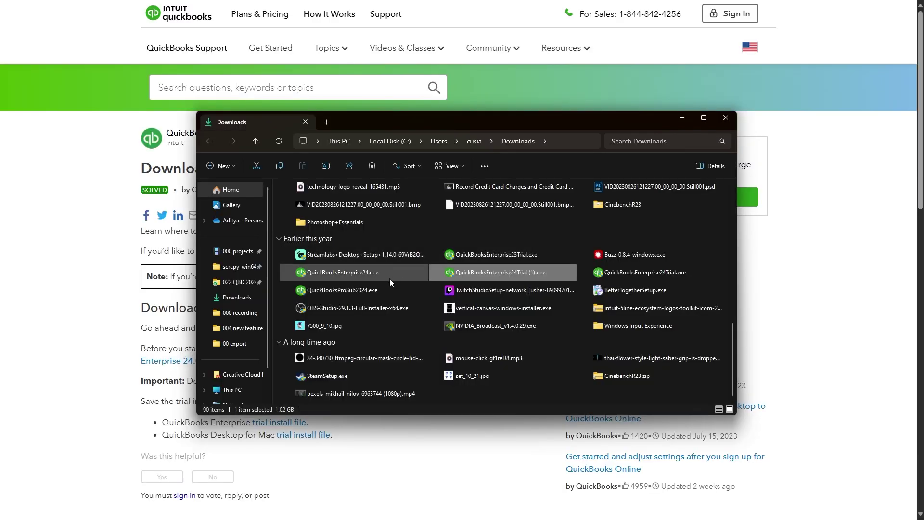
# - Run QuickBooksEnterprise24Trial (1).exe from the Downloads folder
pyautogui.click(389, 278)
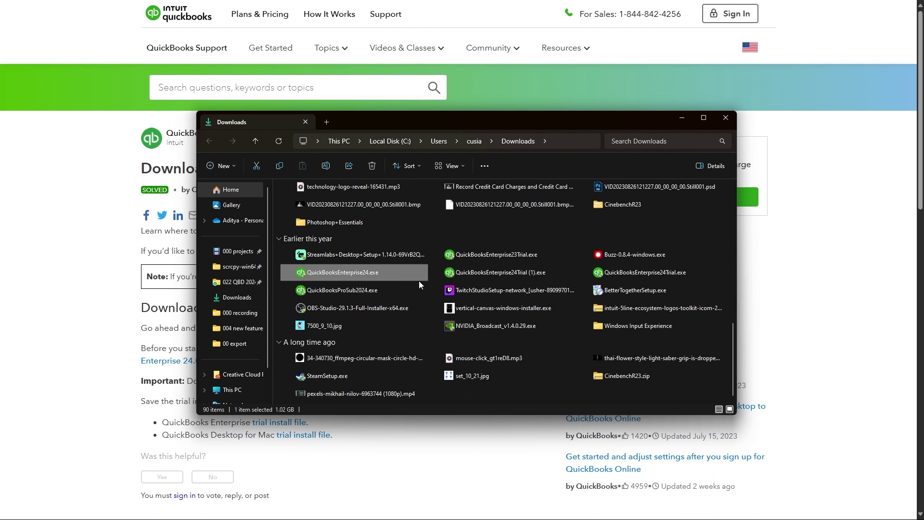
pyautogui.click(454, 279)
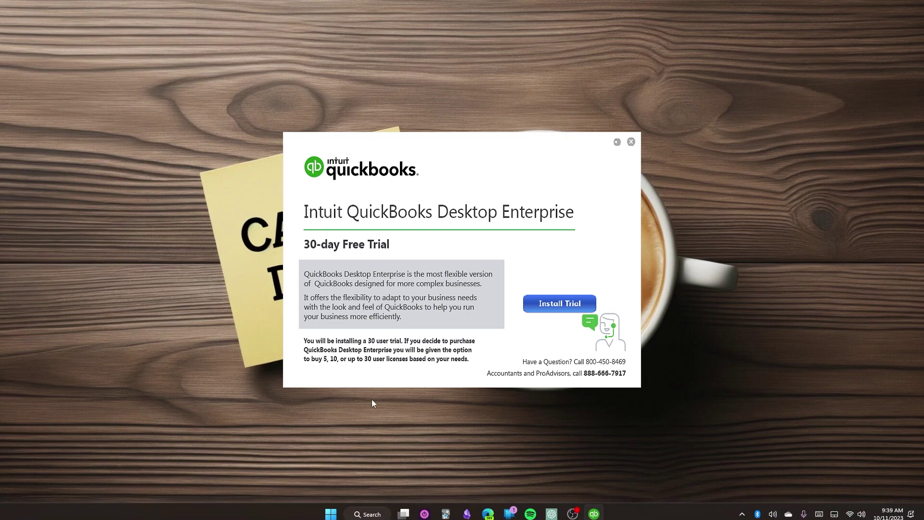
# - Start the Enterprise trial install and read through the QuickBooks License Agreement
pyautogui.click(547, 309)
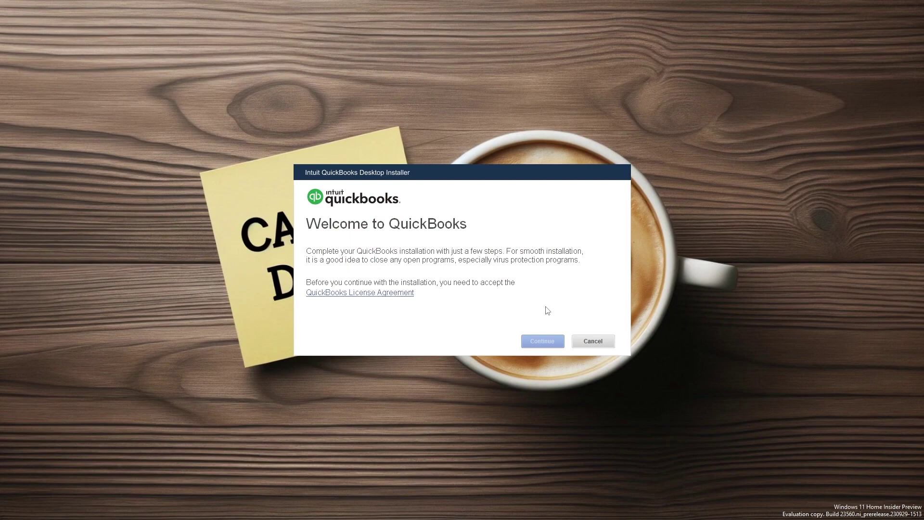
pyautogui.click(403, 293)
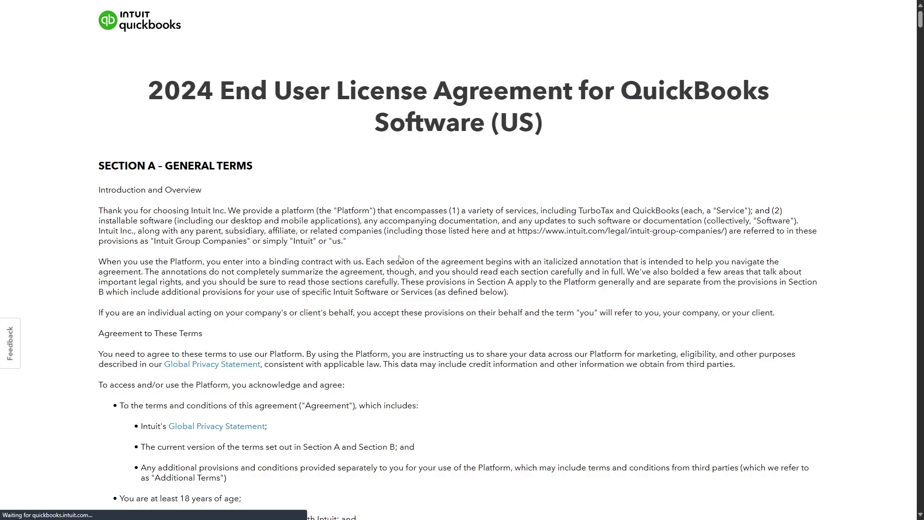
pyautogui.scroll(-20, 447, 201)
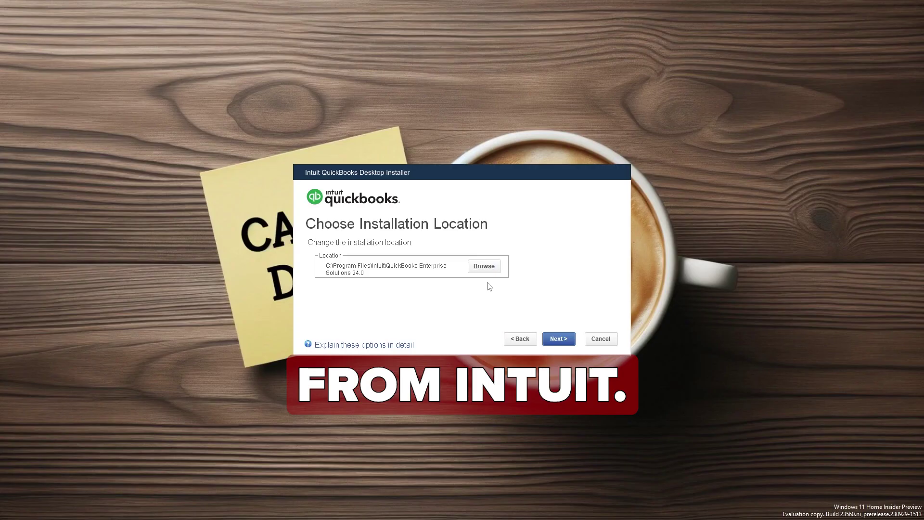
# - Install Enterprise Solutions 24.0 into a new 'QuickBooks Enterprise Solutions 24.0' folder on D:
pyautogui.click(487, 264)
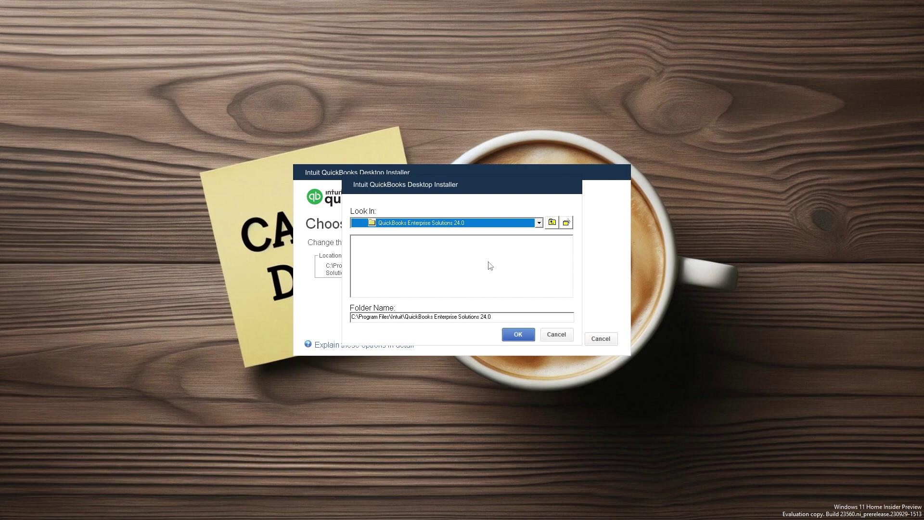
pyautogui.click(566, 223)
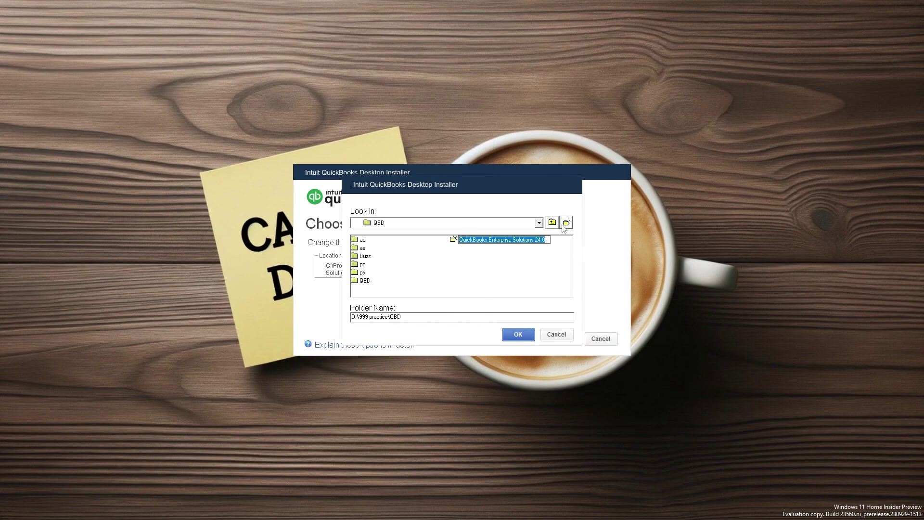
pyautogui.press('Return')
pyautogui.doubleClick(501, 239)
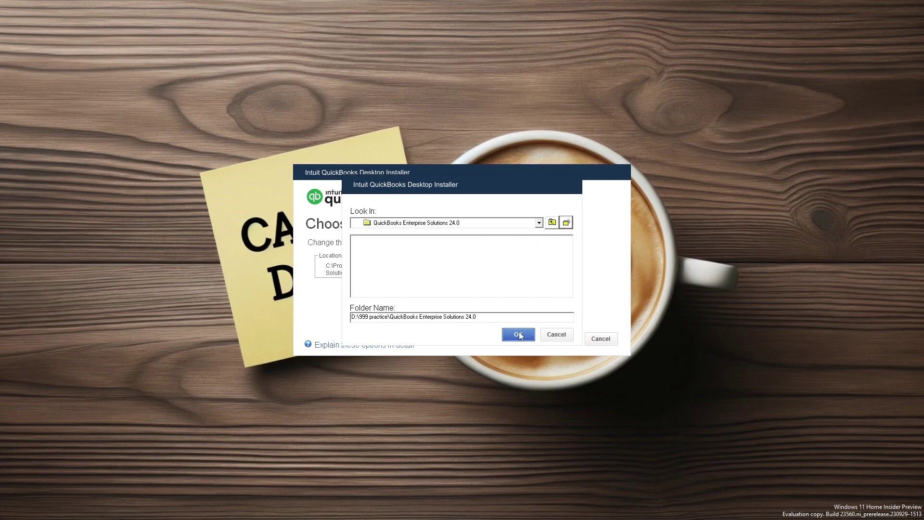
pyautogui.click(518, 335)
pyautogui.click(559, 335)
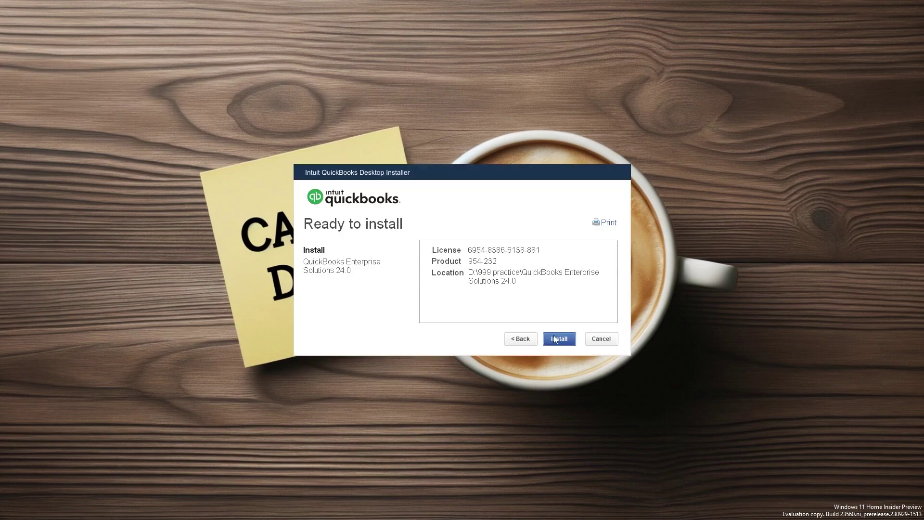
pyautogui.click(557, 340)
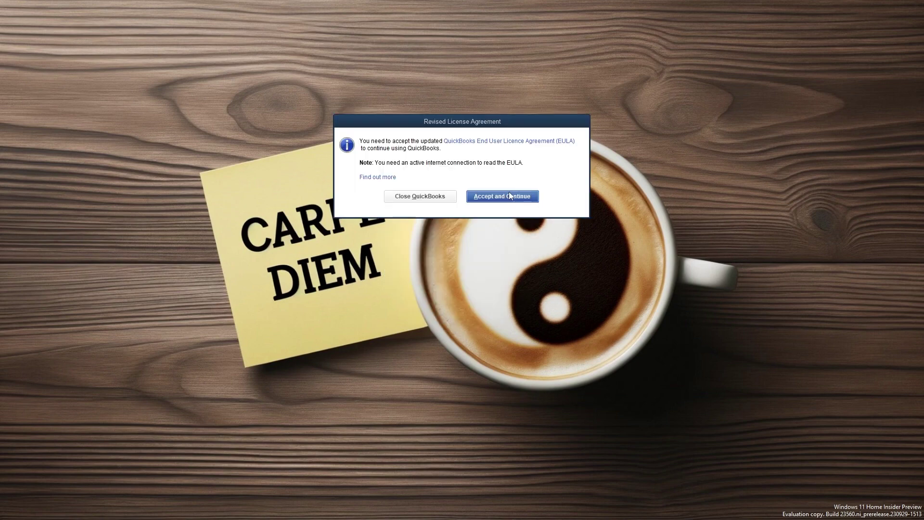
# - Accept the revised licence and finish setup with the Enterprise Solutions General Business edition
pyautogui.click(513, 197)
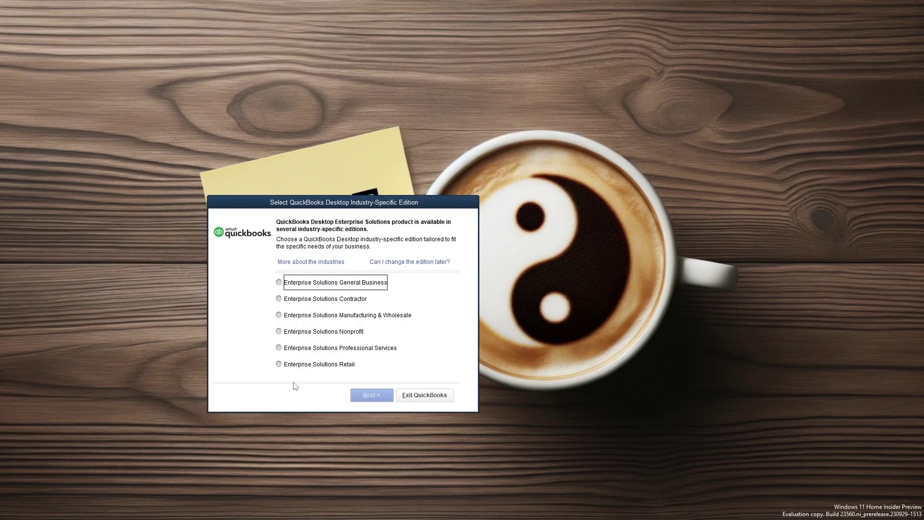
pyautogui.click(296, 288)
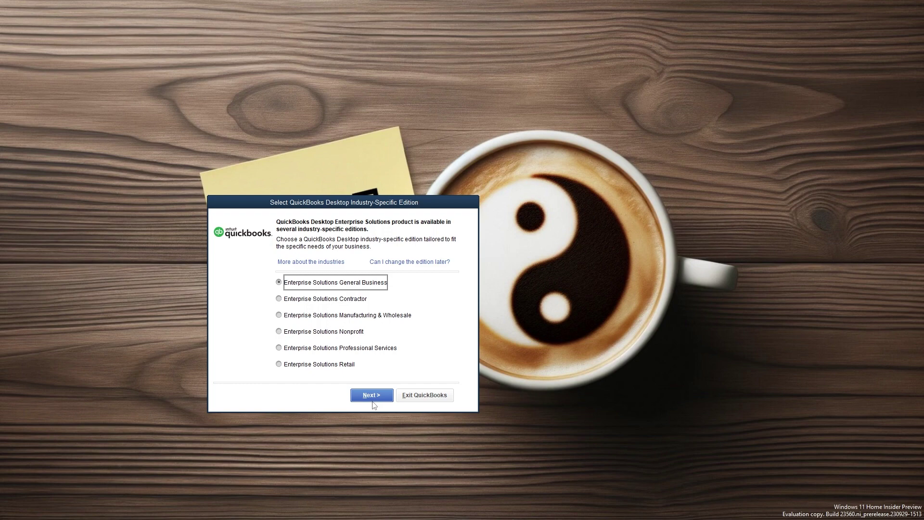
pyautogui.click(319, 263)
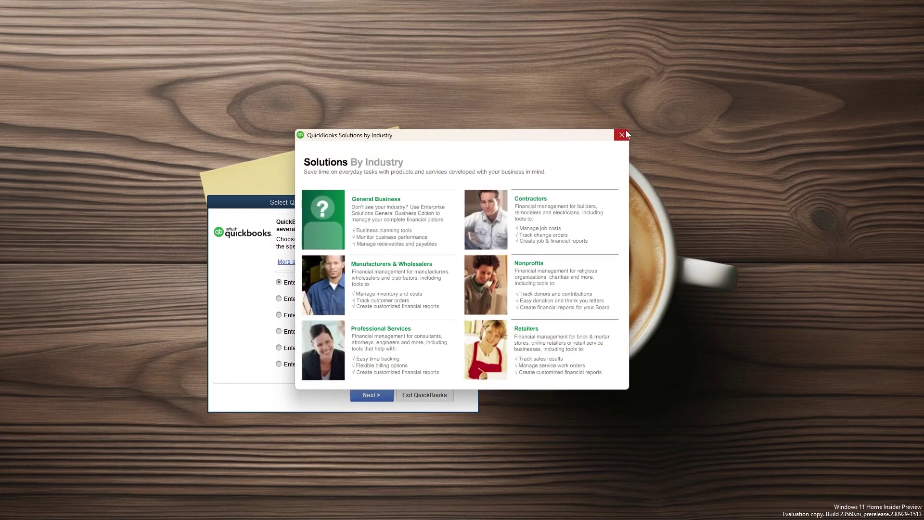
pyautogui.click(624, 134)
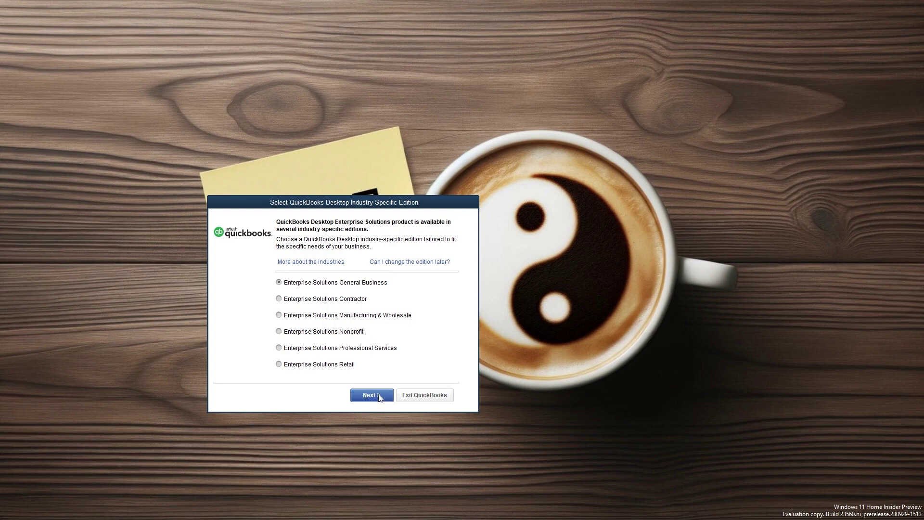
pyautogui.click(379, 396)
pyautogui.click(374, 395)
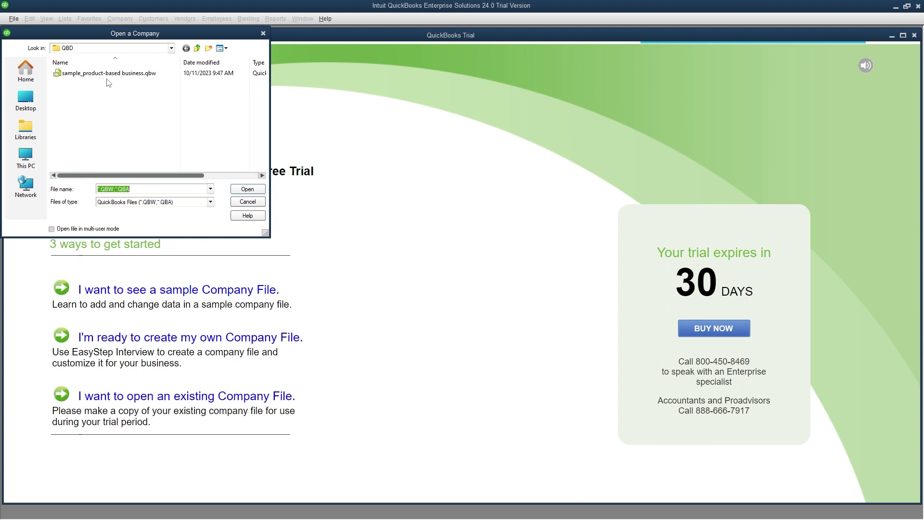
# - Open sample_product-based business.qbw from the QBD folder
pyautogui.click(172, 47)
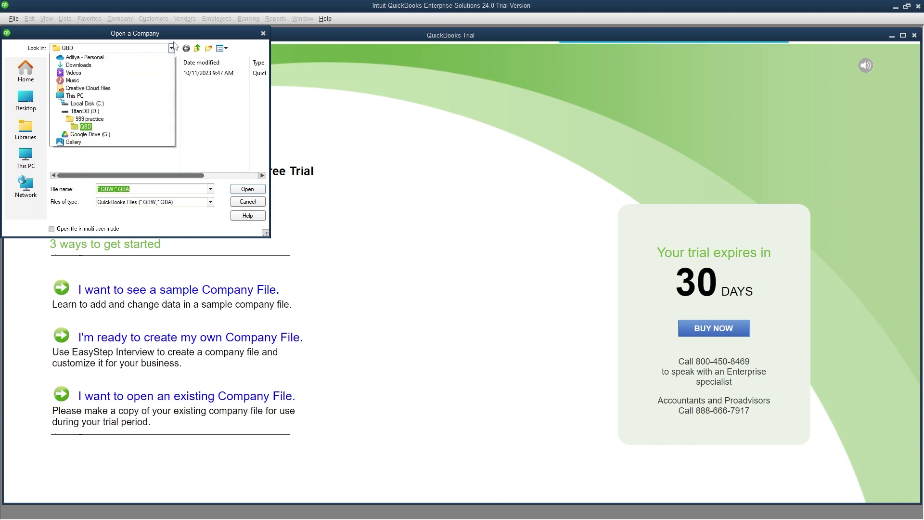
pyautogui.click(173, 47)
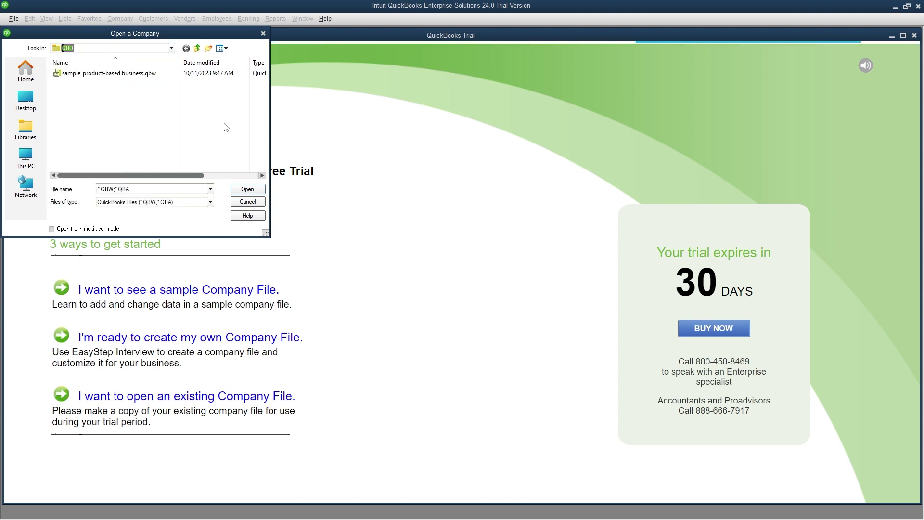
pyautogui.click(116, 73)
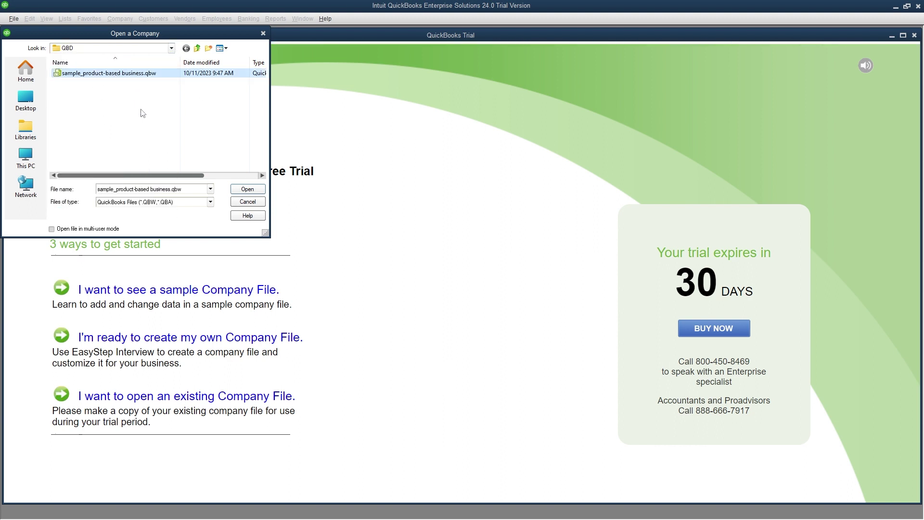
pyautogui.click(242, 188)
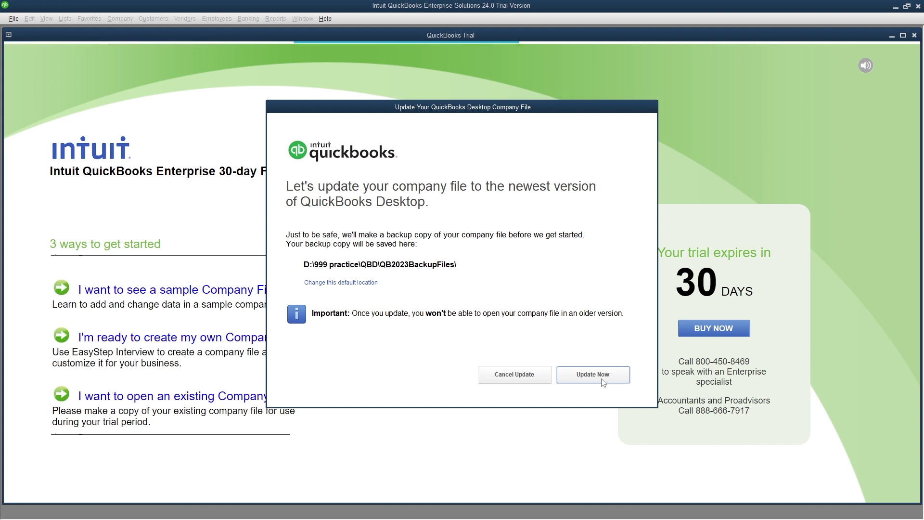
# - Update the sample company file to QuickBooks Desktop 2024 and dismiss the sample-file and Internet notices
pyautogui.click(603, 382)
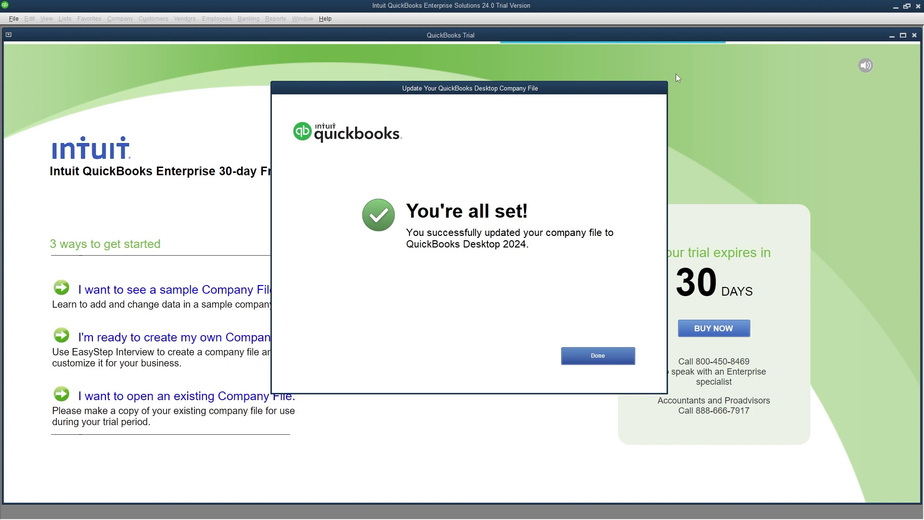
pyautogui.click(598, 355)
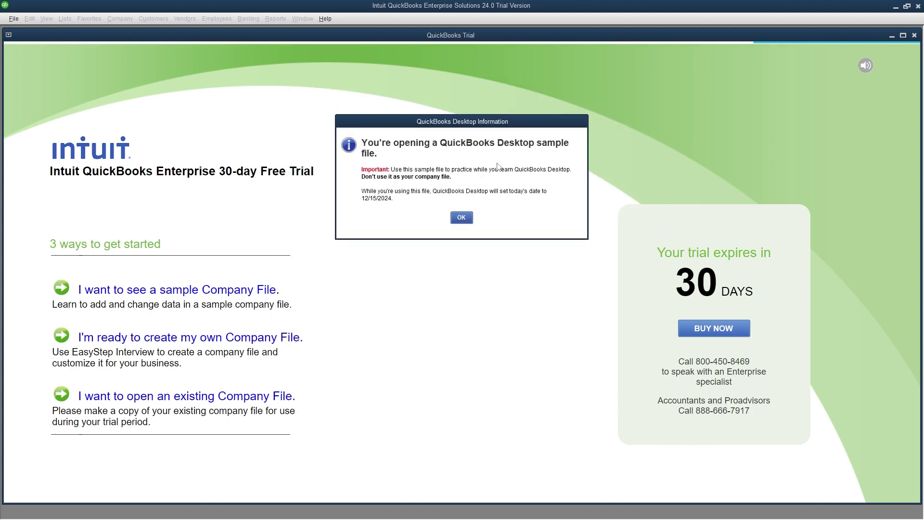
pyautogui.click(461, 218)
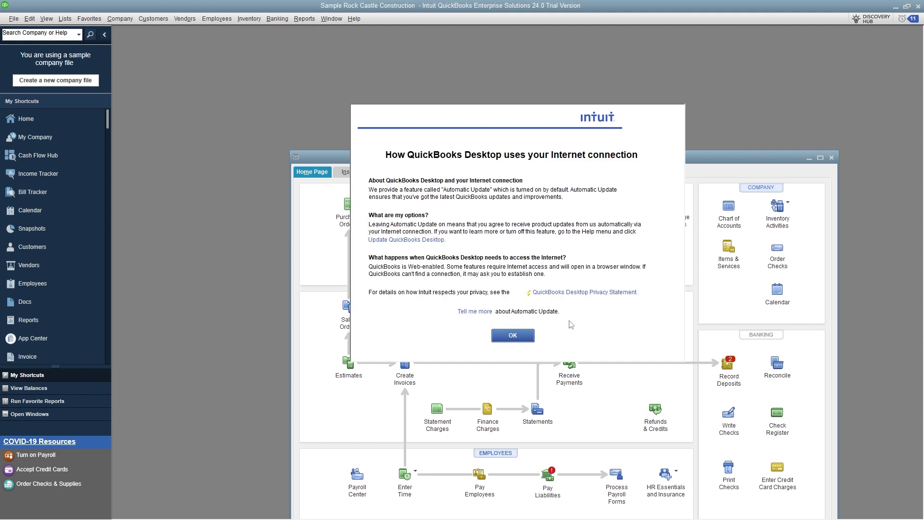
pyautogui.click(510, 335)
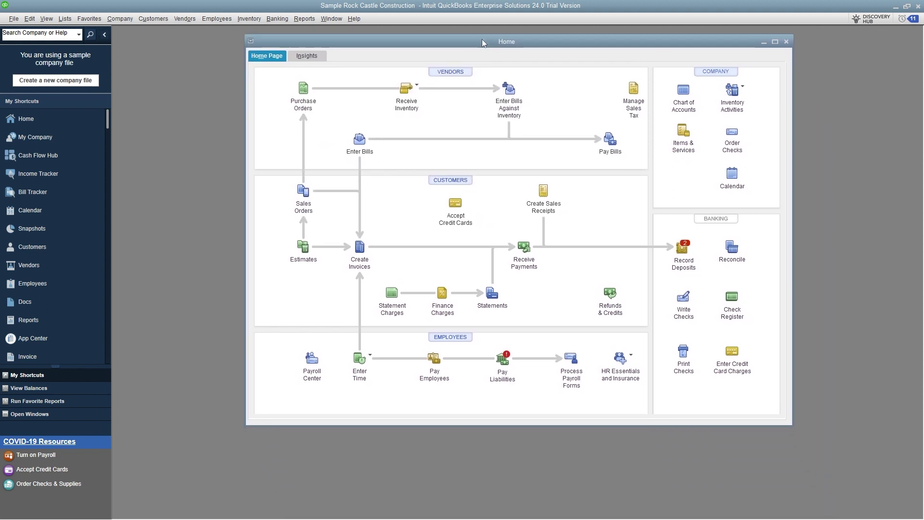